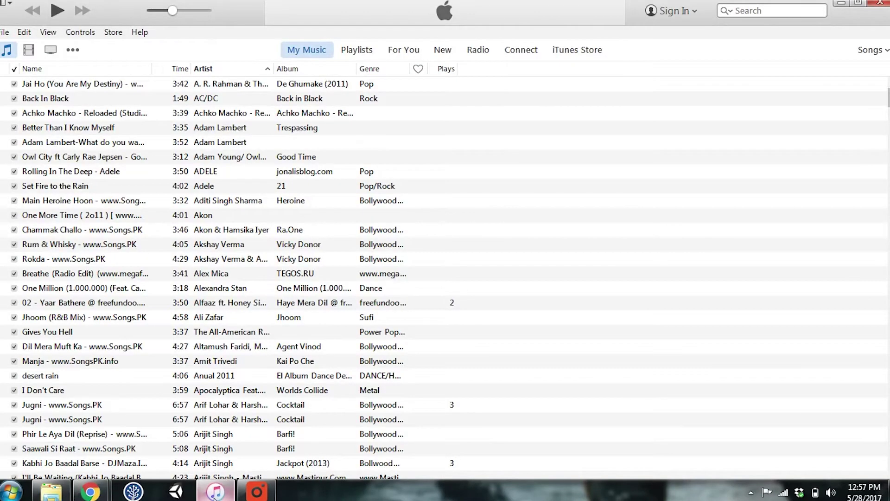
Look over the library's file commands, then scroll through the song list.
click(5, 32)
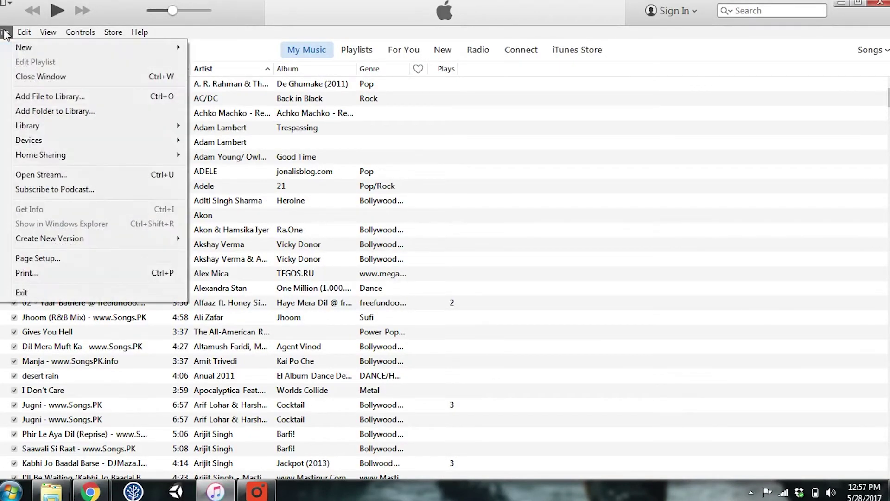
click(345, 193)
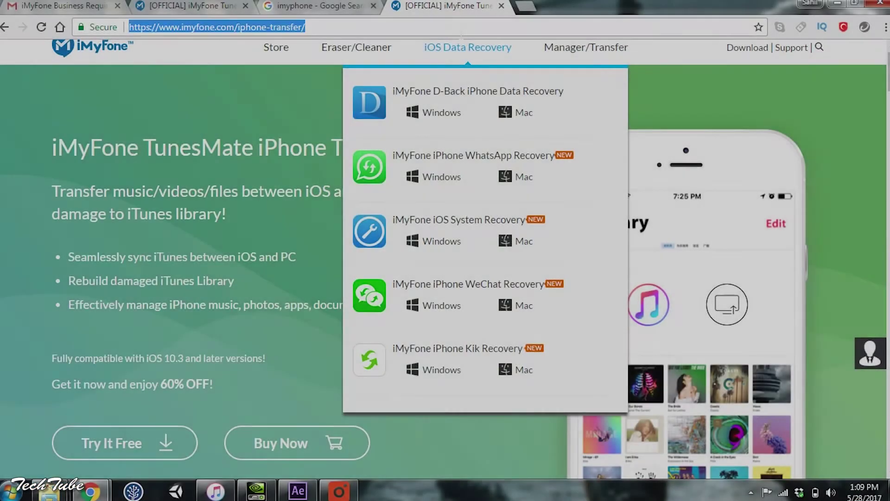
scroll(270, 174, down, 3)
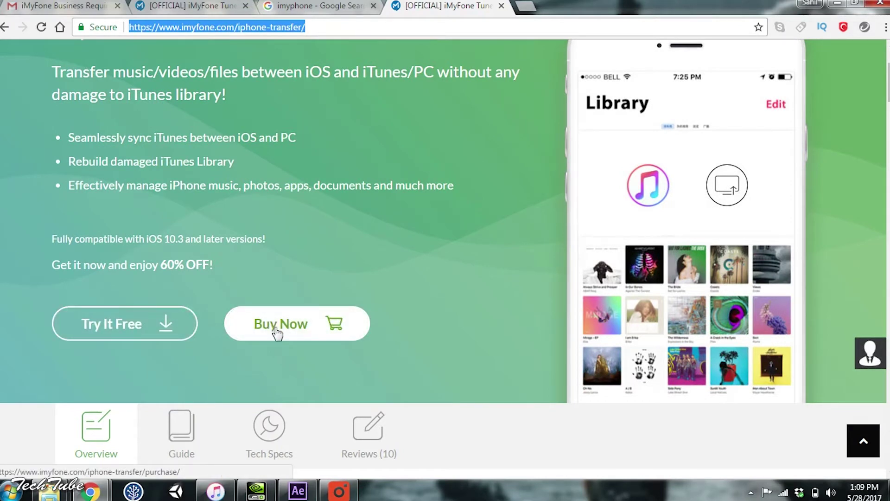
scroll(456, 324, up, 2)
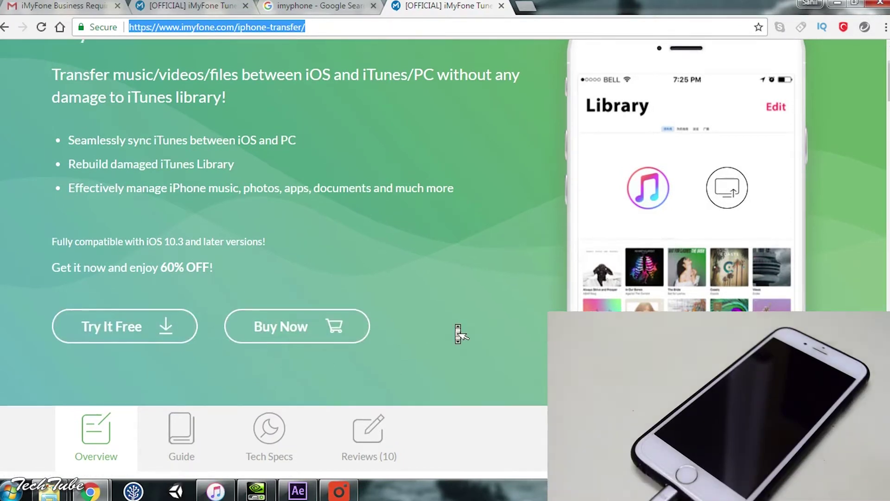
scroll(458, 334, up, 2)
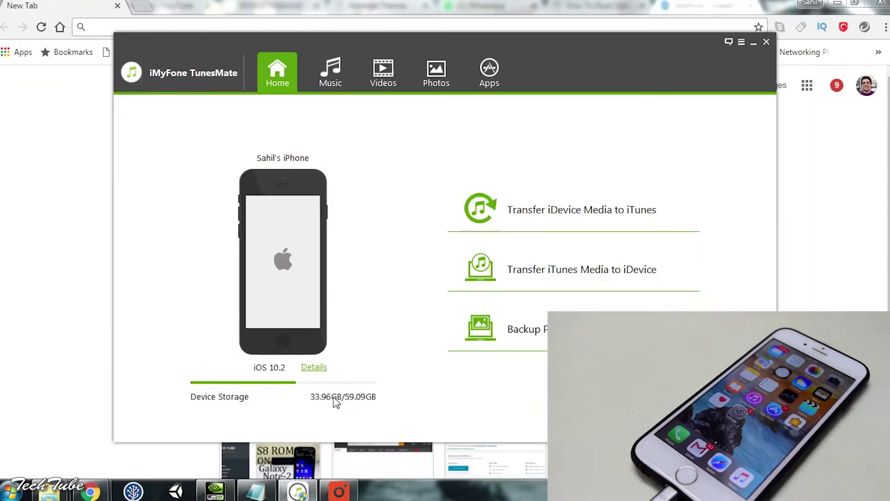
Review the connected iPhone's device details, then bring up the iPhone-to-iTunes media transfer.
click(313, 368)
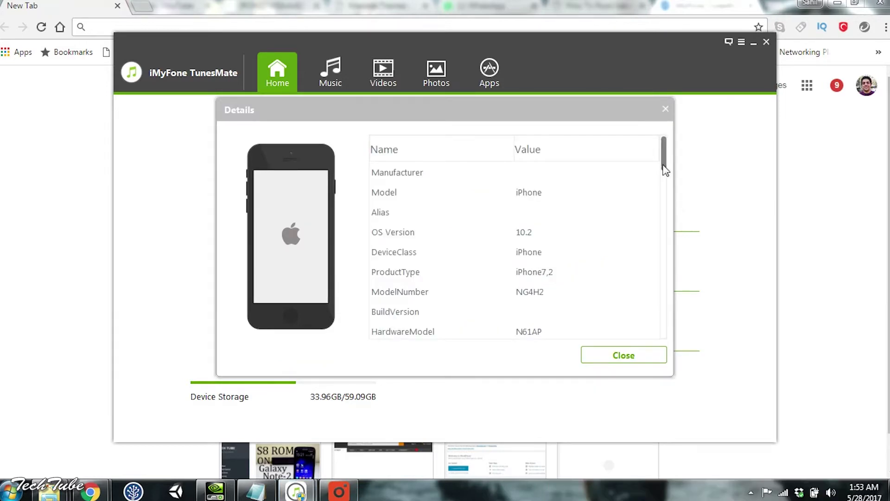
mouse_move(665, 167)
mouse_down()
mouse_move(668, 182)
mouse_move(667, 165)
mouse_up()
click(623, 359)
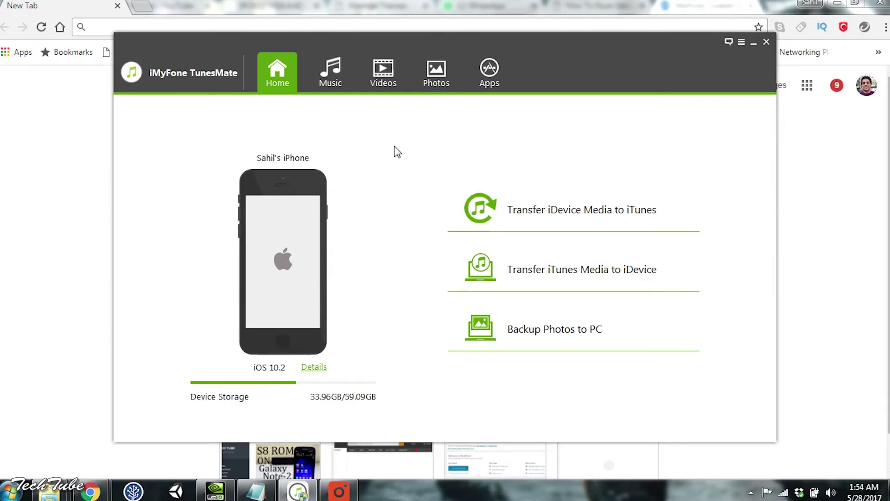
click(532, 208)
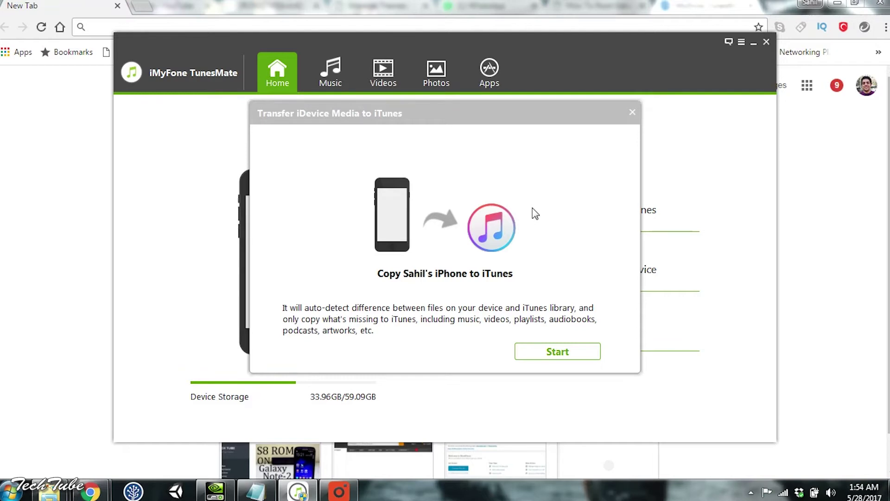
Scan for missing iPhone media, send the iTunes library with Music to the iPhone, and start photo backup.
click(549, 352)
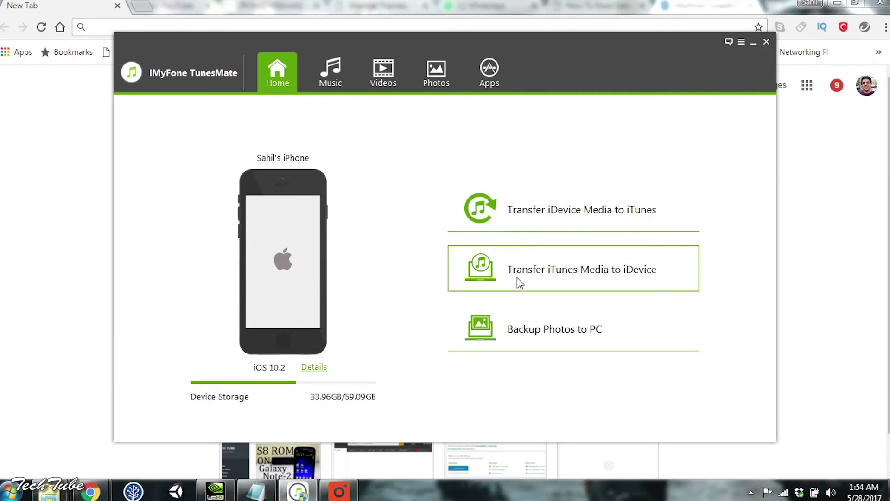
click(525, 279)
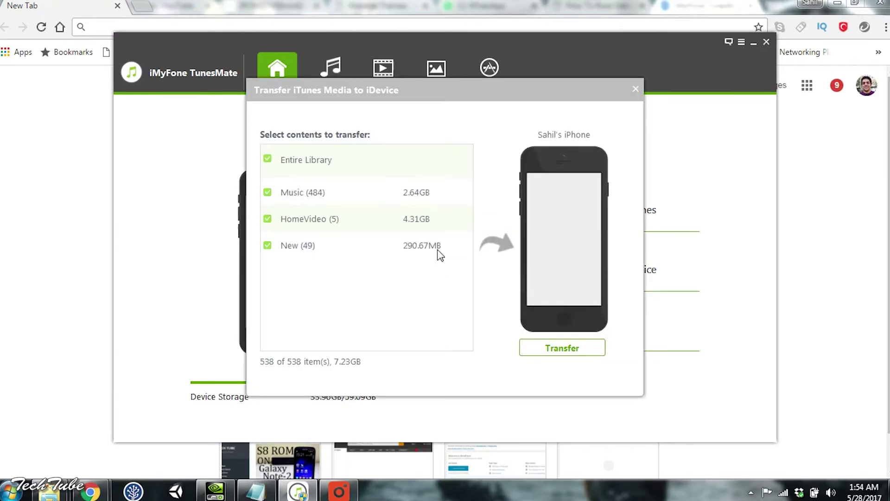
click(267, 192)
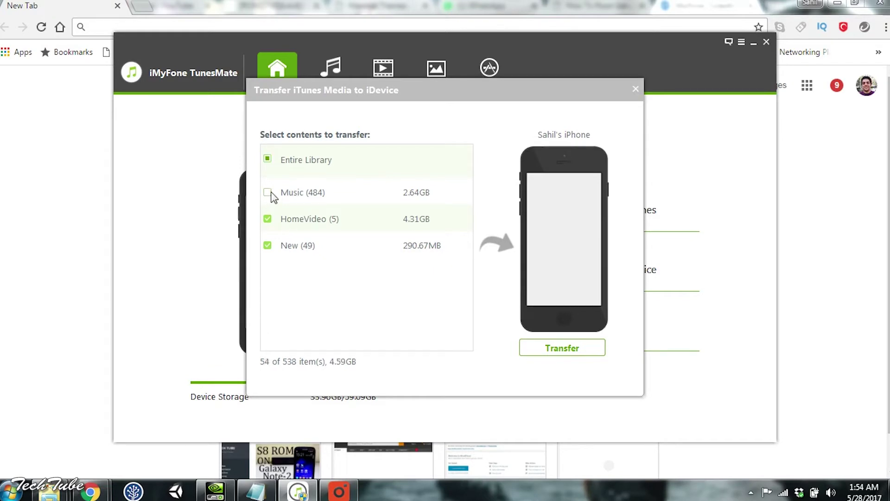
click(267, 192)
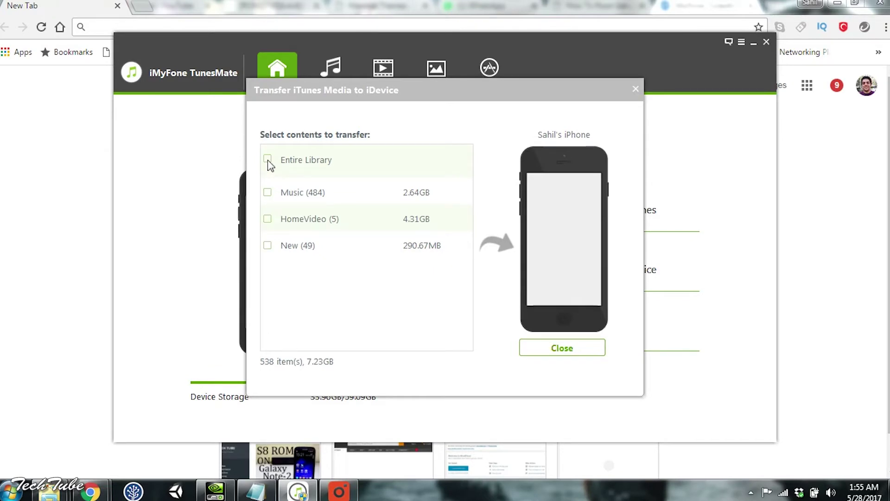
click(636, 88)
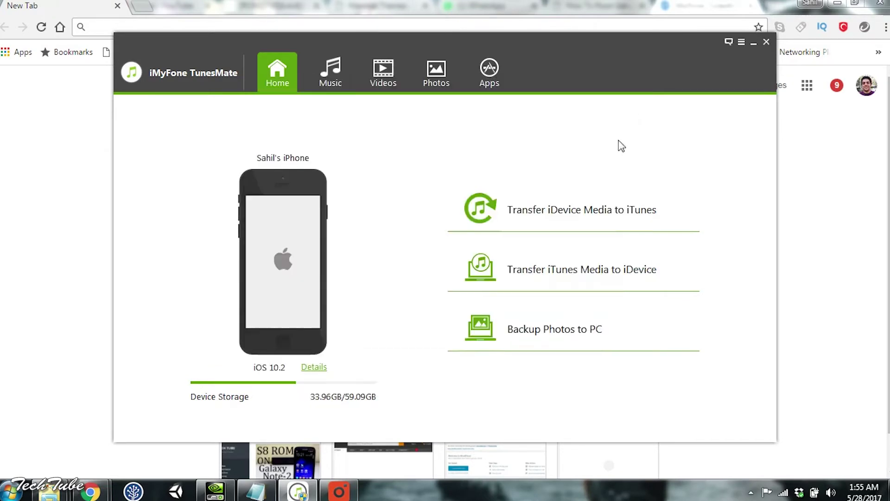
click(578, 338)
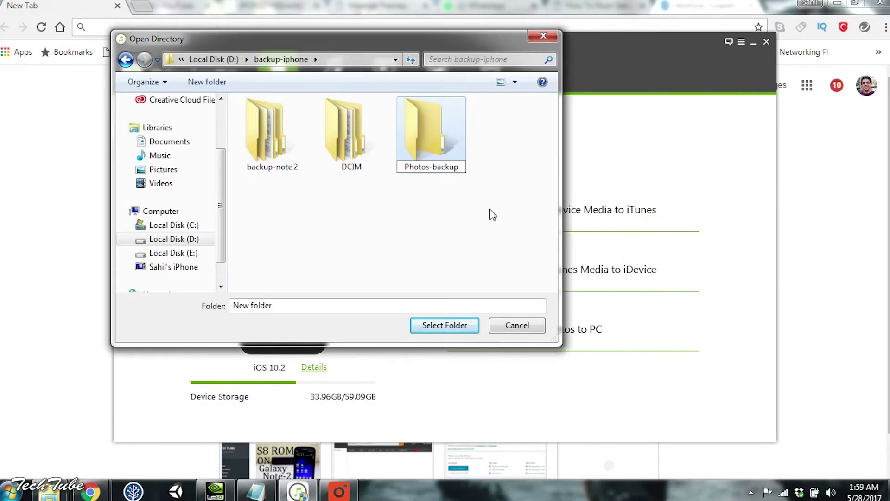
Name the new folder Photos-backup and back up all 3310 iPhone photos into it.
key(Return)
key(Return)
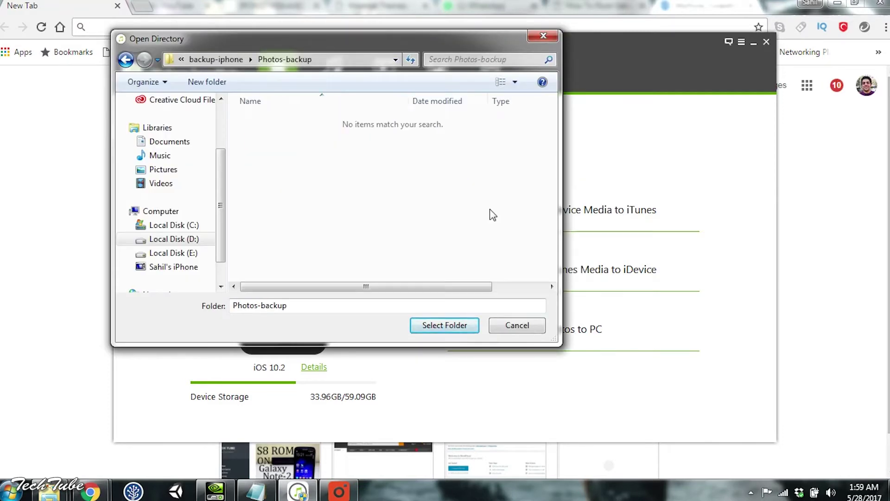
click(460, 325)
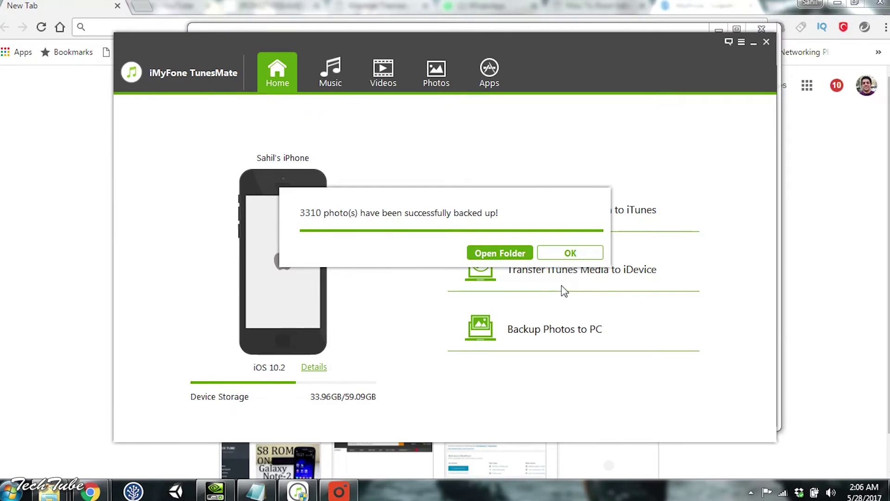
click(512, 255)
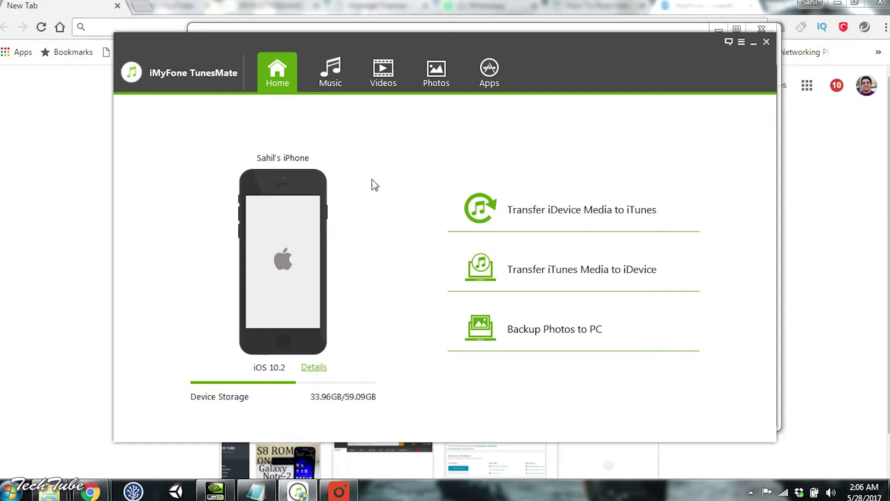
Browse the iPhone's music and videos, then uninstall the OLX app, leaving 106 apps.
click(339, 68)
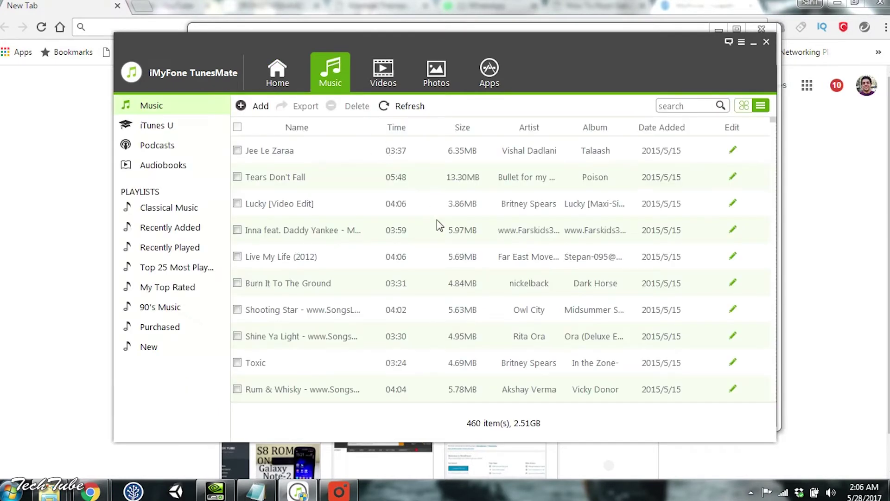
click(376, 74)
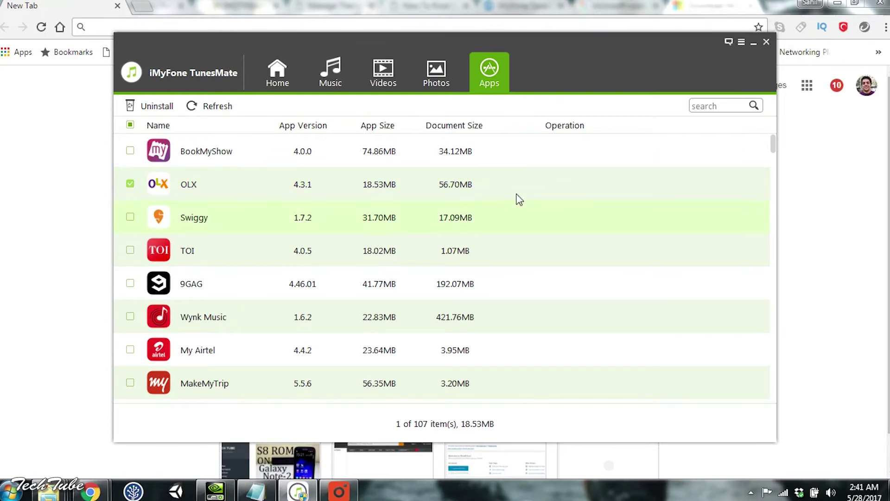
click(148, 106)
click(509, 306)
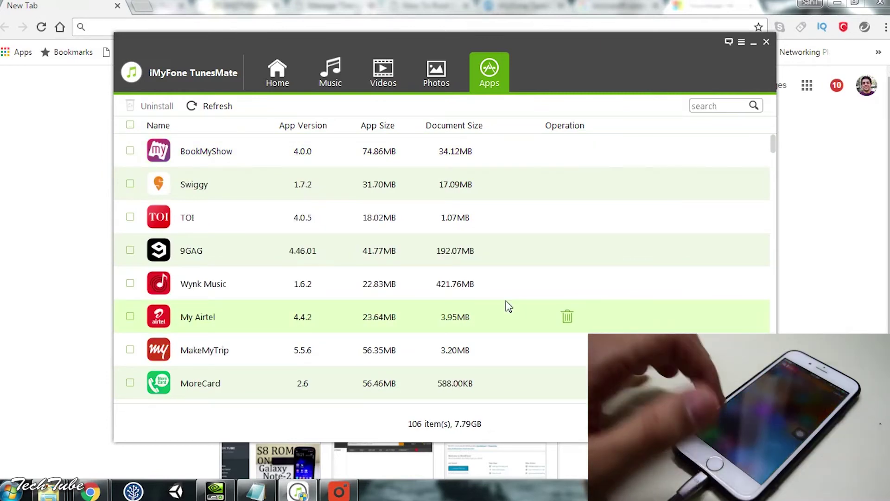
Select the joker photo in the Wallpapers album.
scroll(395, 251, down, 1)
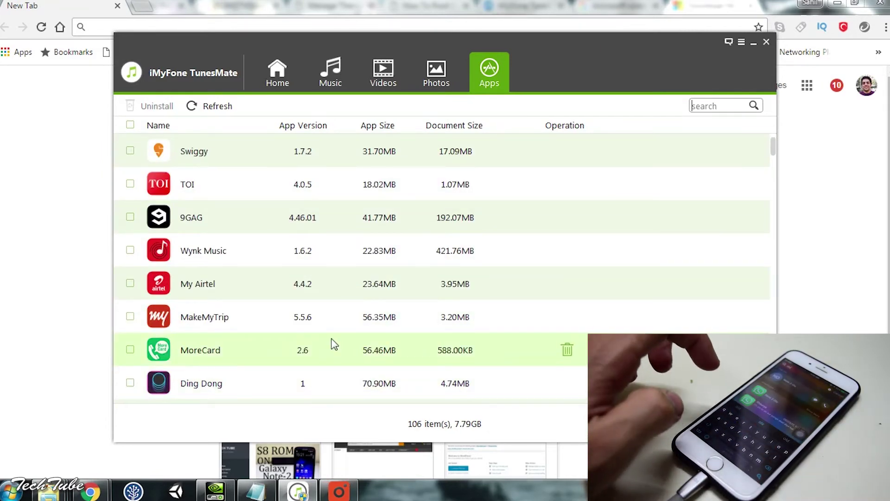
scroll(353, 383, down, 1)
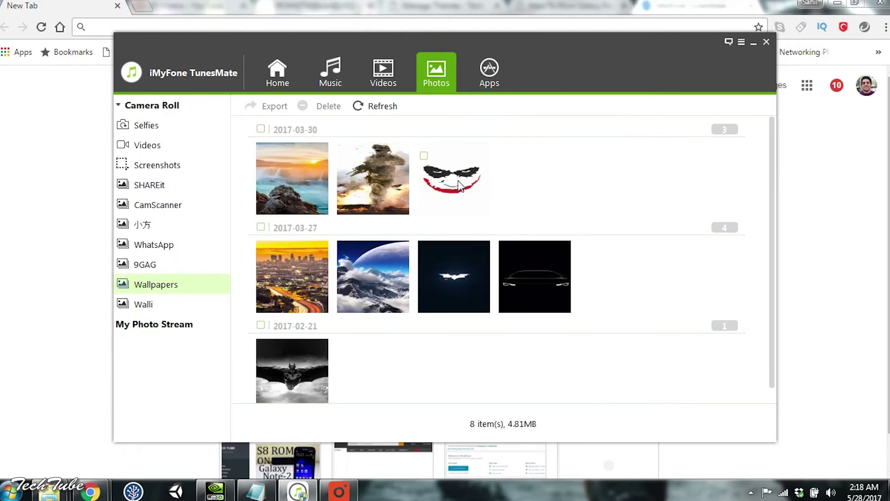
click(459, 185)
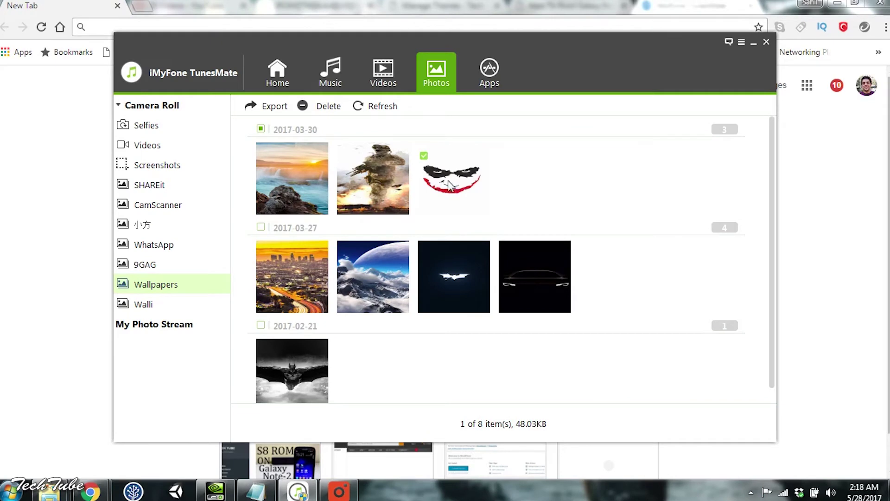
Export the joker photo to D:\backup-iphone\Photos-backup on the PC.
click(278, 111)
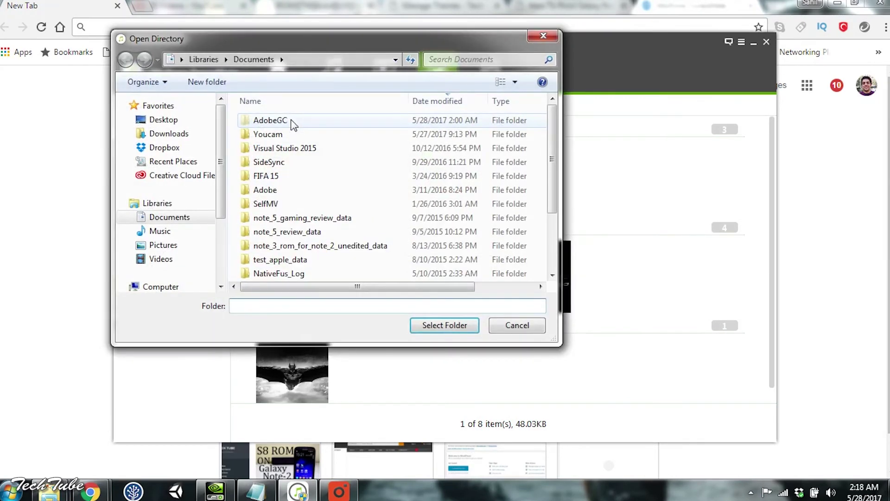
scroll(221, 207, down, 2)
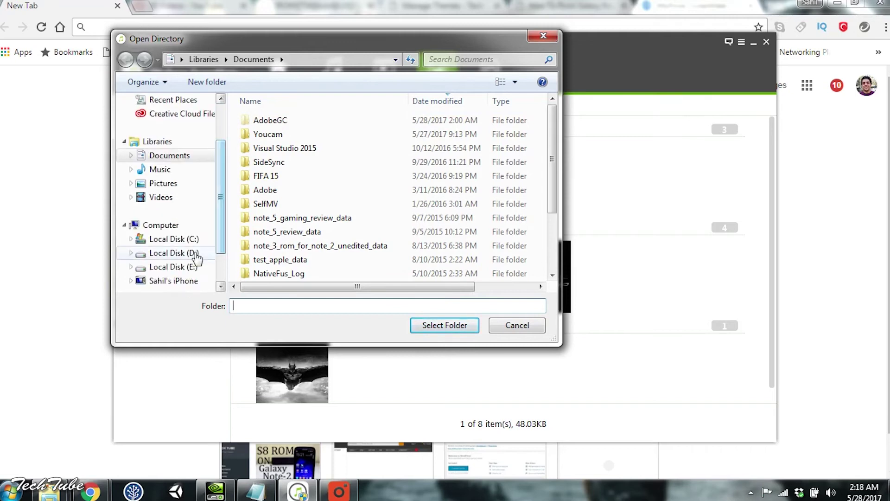
click(197, 255)
double_click(302, 178)
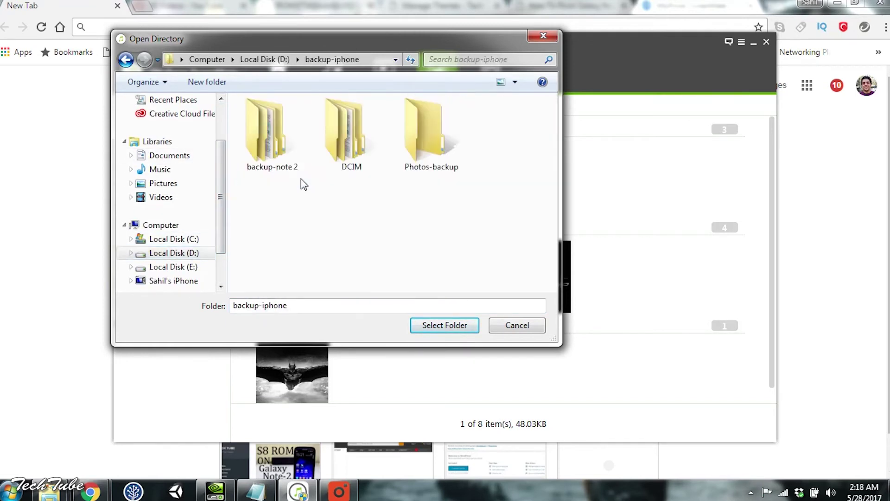
double_click(416, 155)
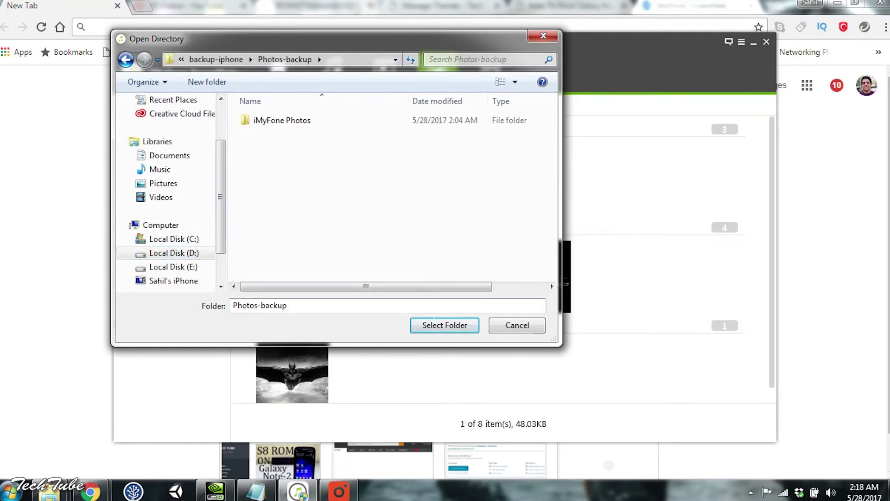
click(444, 326)
click(570, 252)
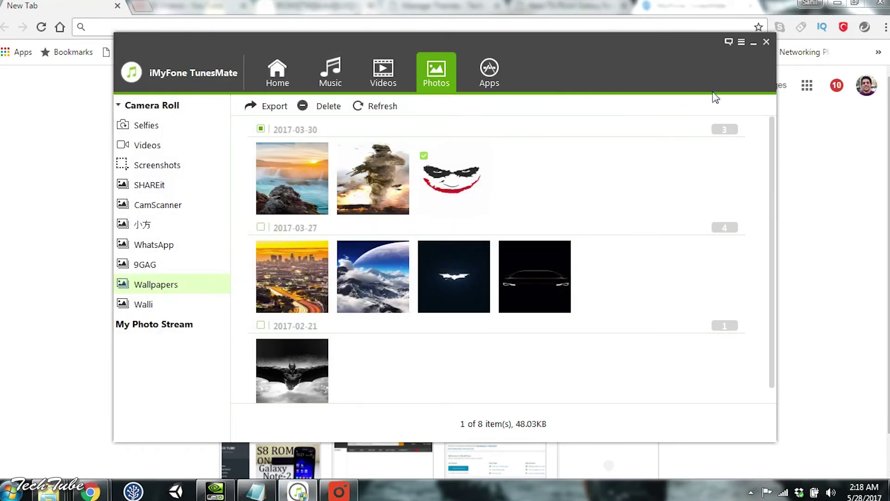
Delete the joker photo from Wallpapers, leaving 7 items totaling 4.77MB.
click(329, 111)
click(493, 312)
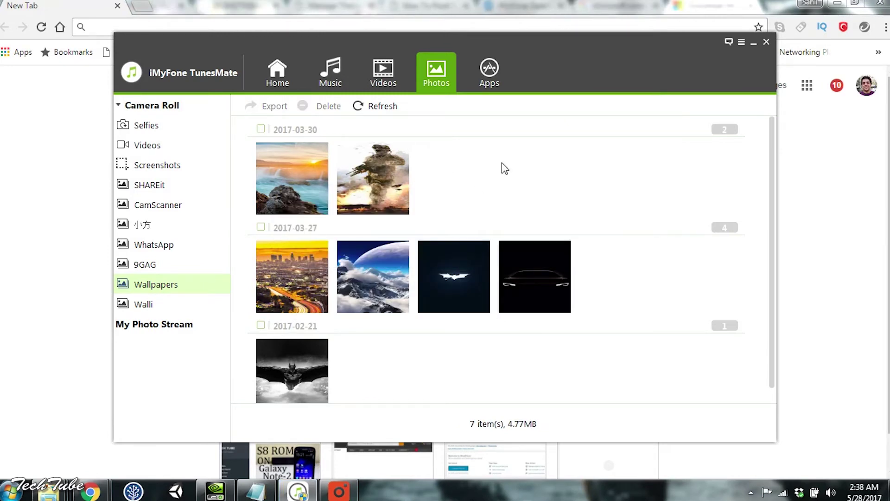
mouse_move(423, 266)
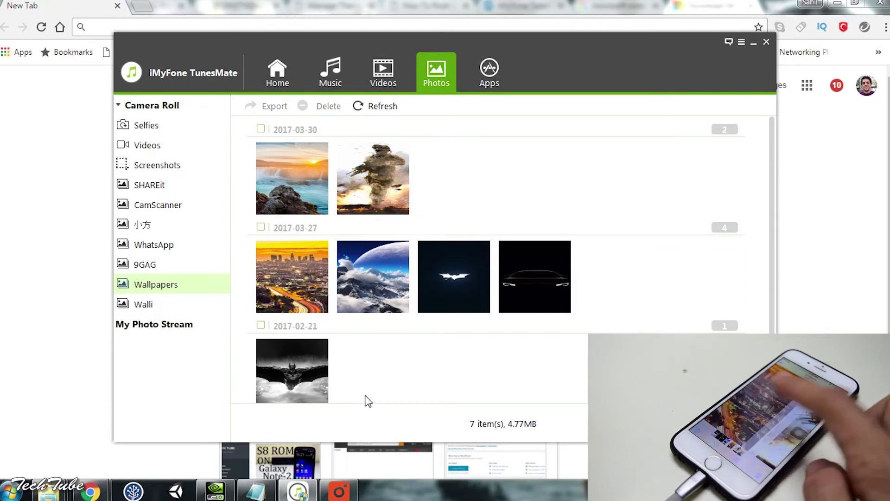
Select Jee Le Zaraa in the music library, then cancel both its export to PC and its deletion.
click(330, 71)
click(238, 150)
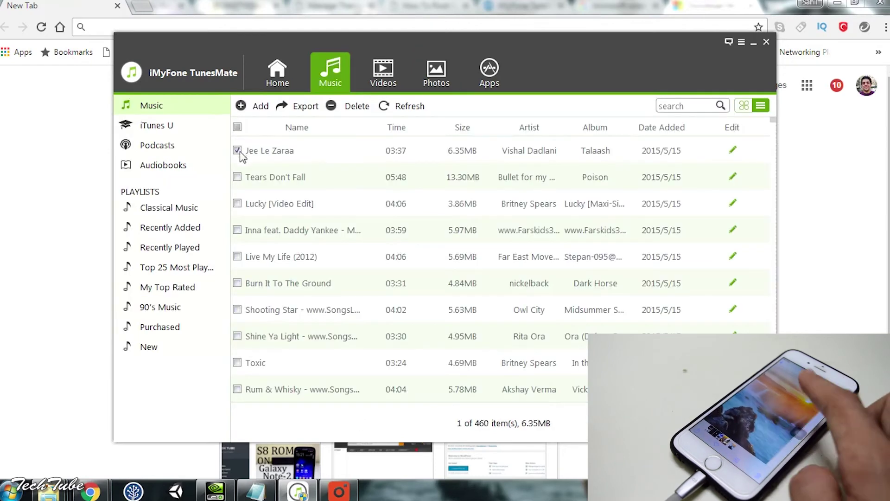
click(302, 107)
click(323, 122)
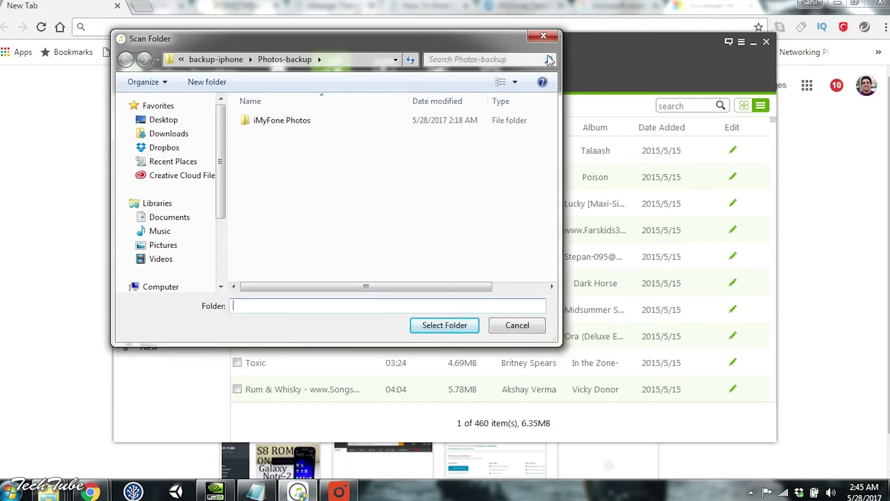
click(544, 36)
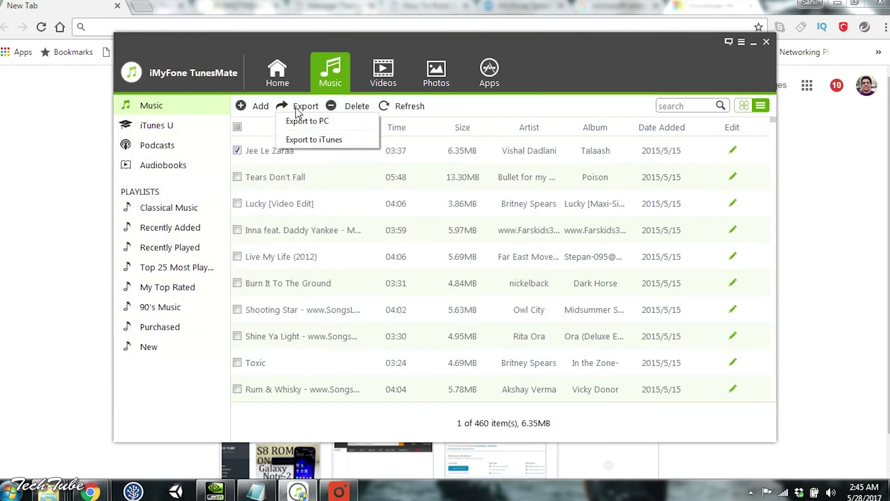
click(344, 107)
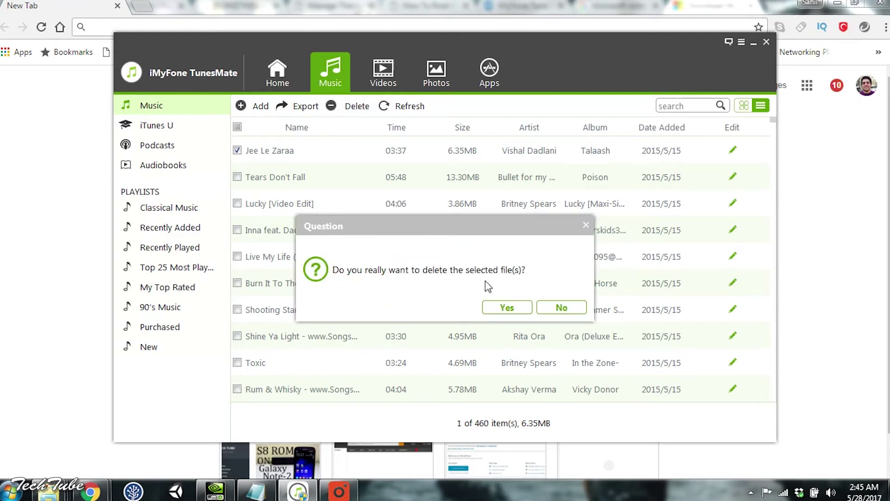
click(563, 308)
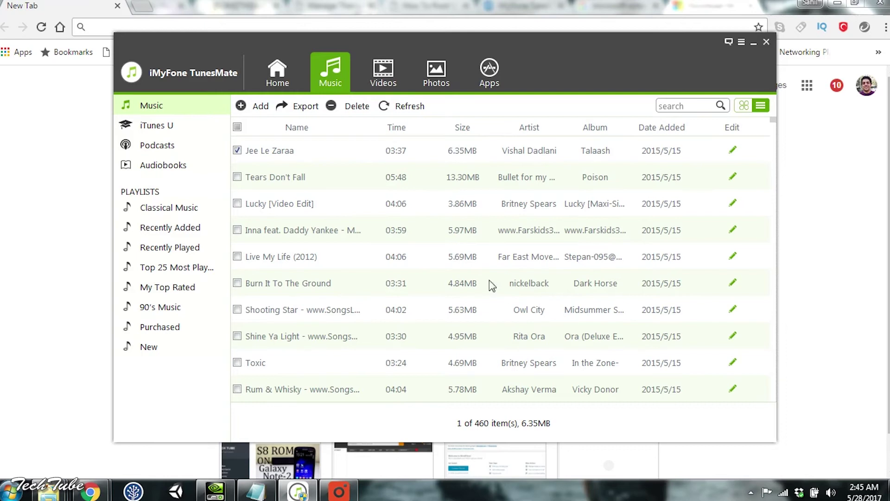
Add the Maid with the Flaxen Hair mp3 from Music > Sample Music to the iPhone.
click(255, 108)
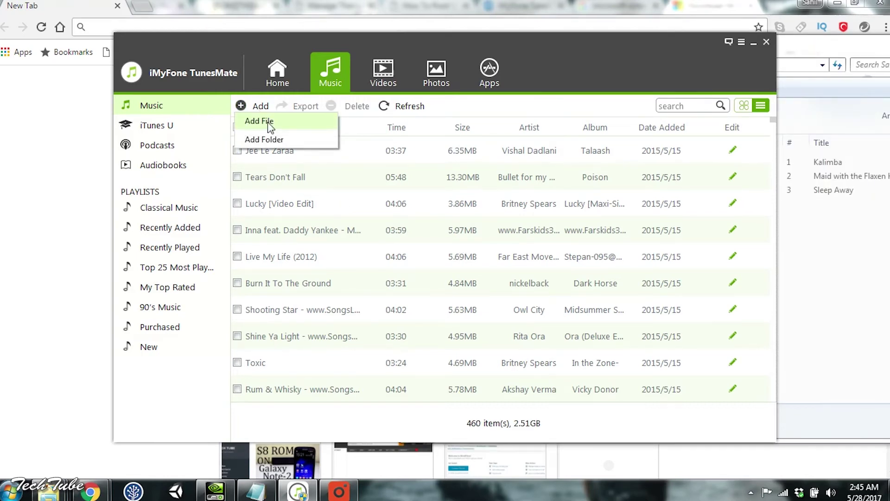
click(268, 122)
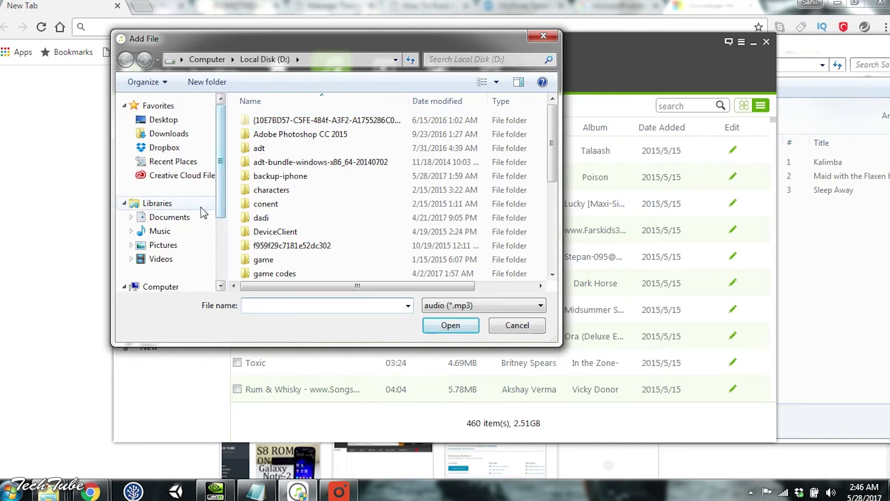
scroll(199, 208, down, 1)
click(195, 200)
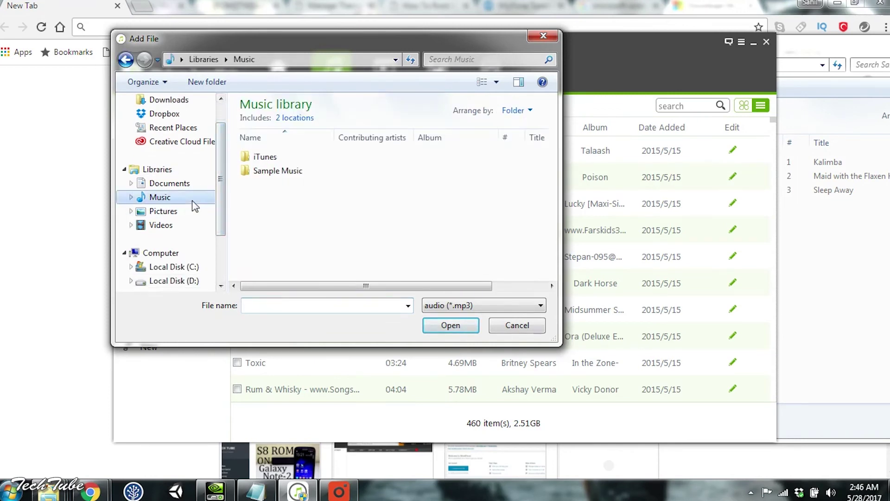
double_click(292, 170)
click(318, 171)
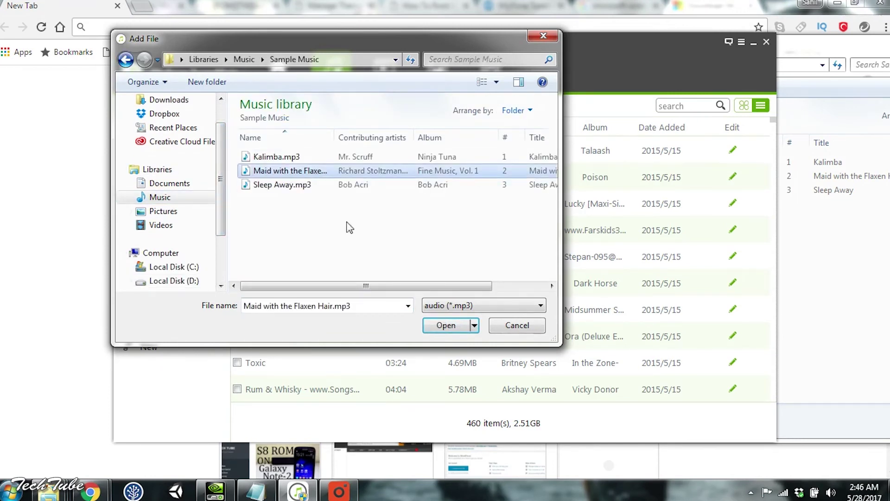
click(443, 326)
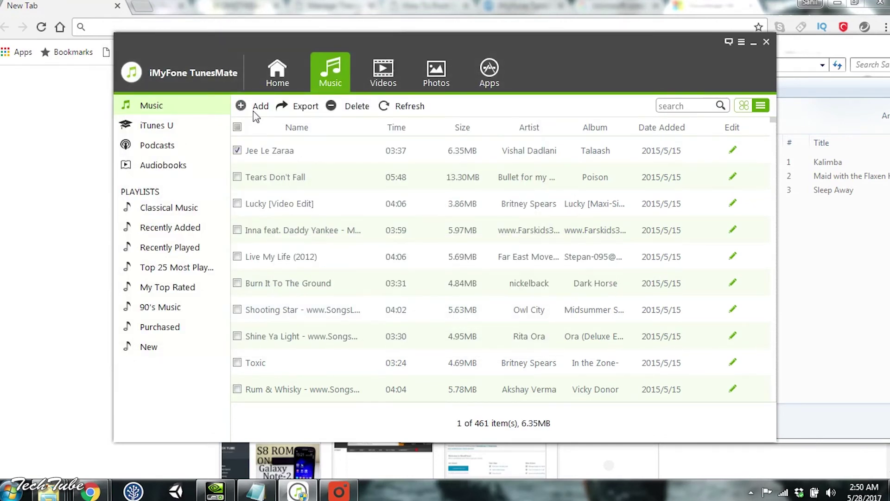
Add the whole Sample Music folder to the iPhone, growing the list to 464 songs.
click(256, 107)
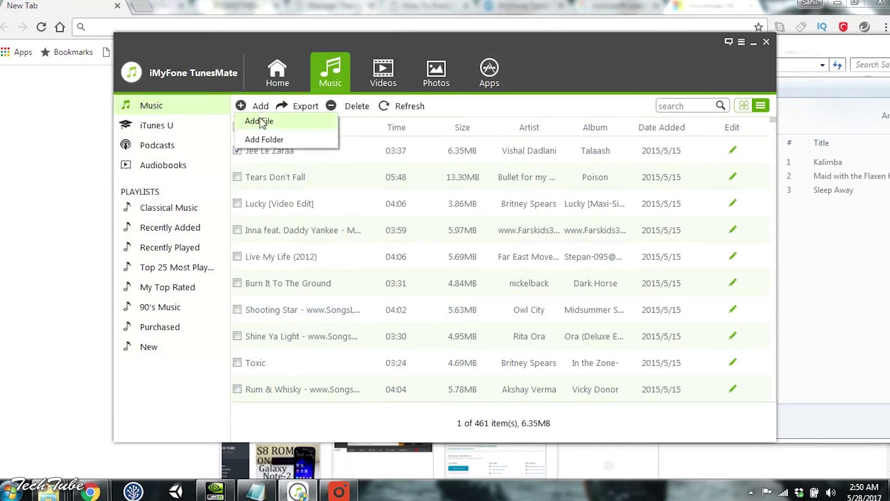
click(276, 137)
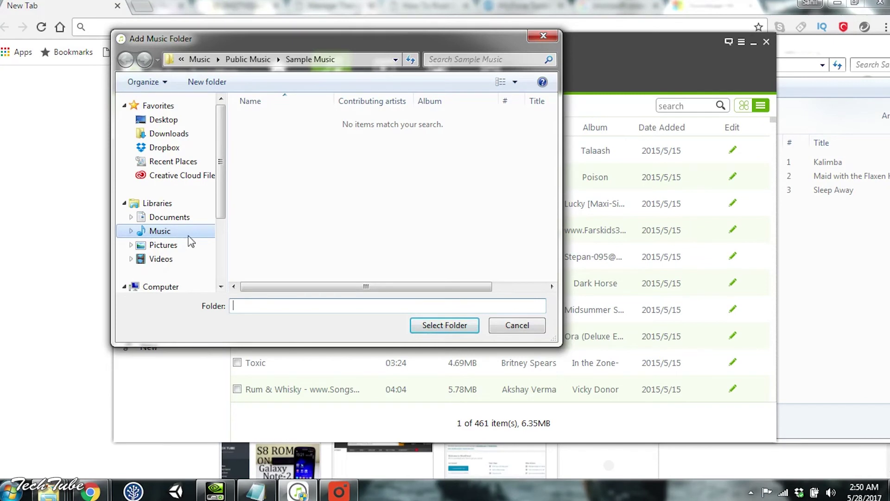
click(184, 232)
click(268, 138)
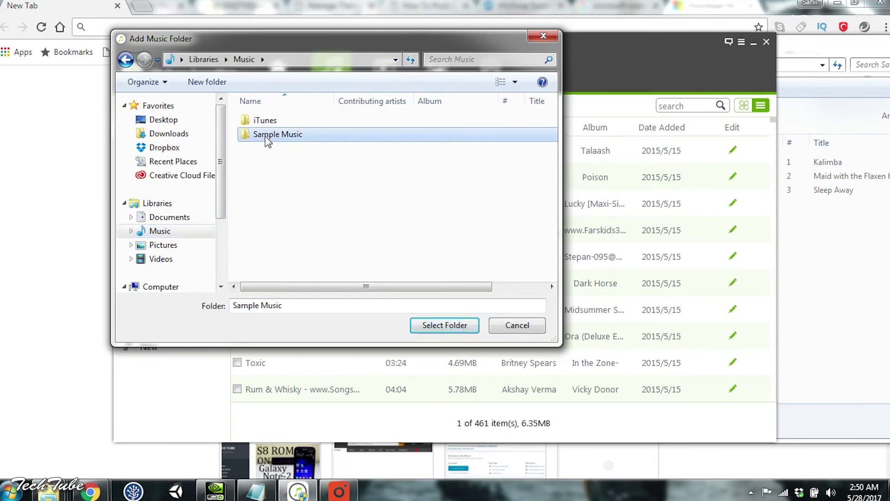
click(430, 326)
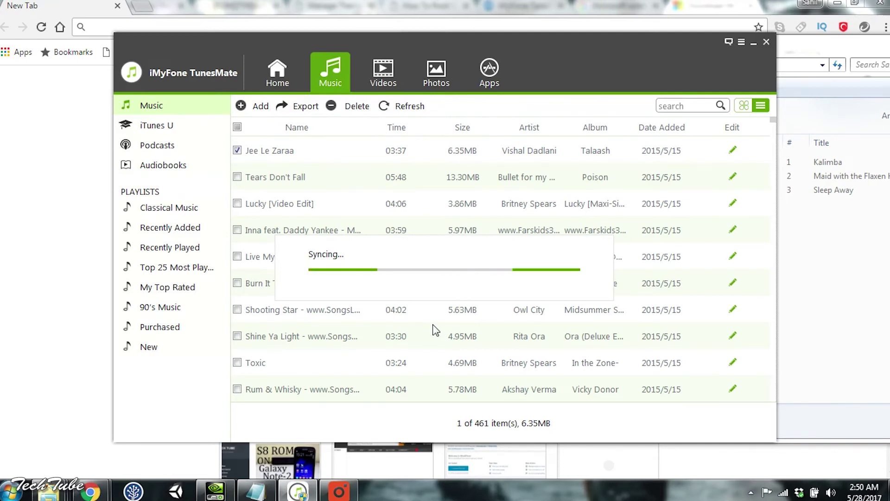
mouse_move(48, 490)
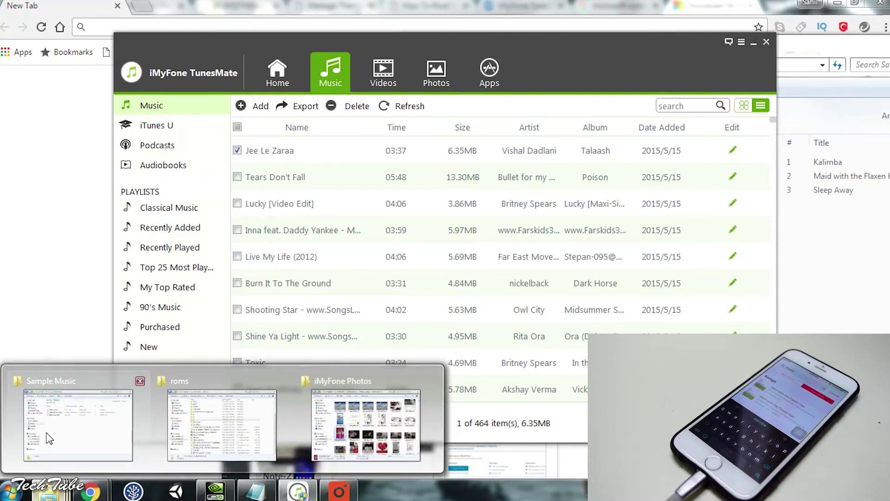
click(56, 436)
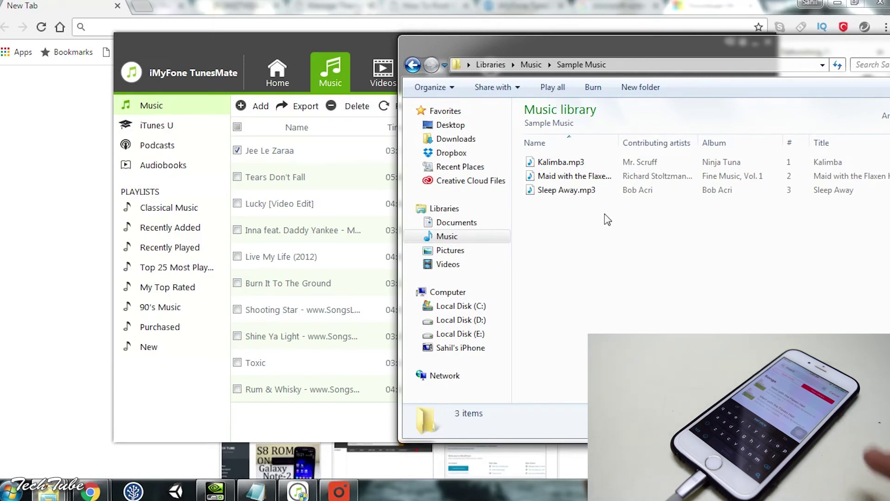
Select the Interstellar home video and decline deleting it.
click(383, 77)
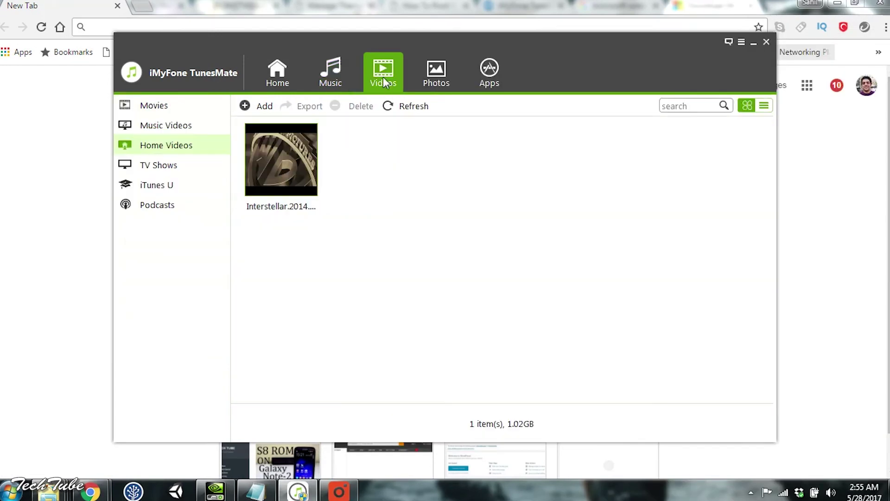
click(283, 167)
click(360, 109)
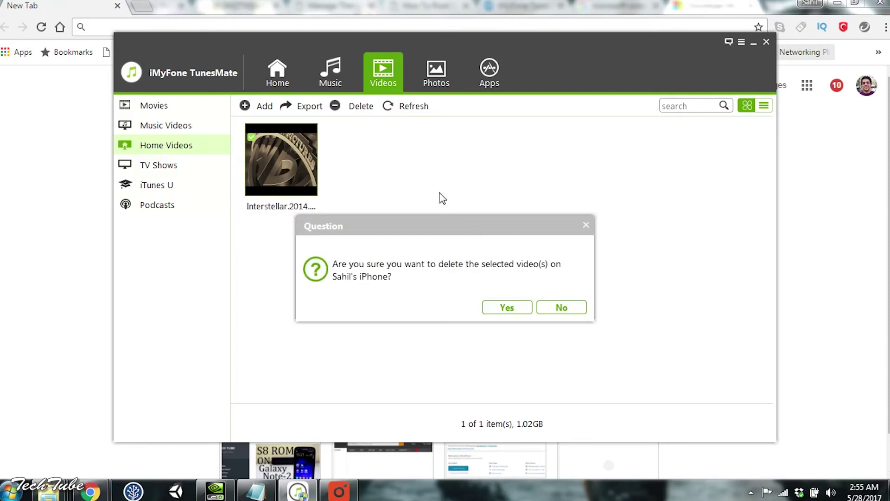
click(561, 308)
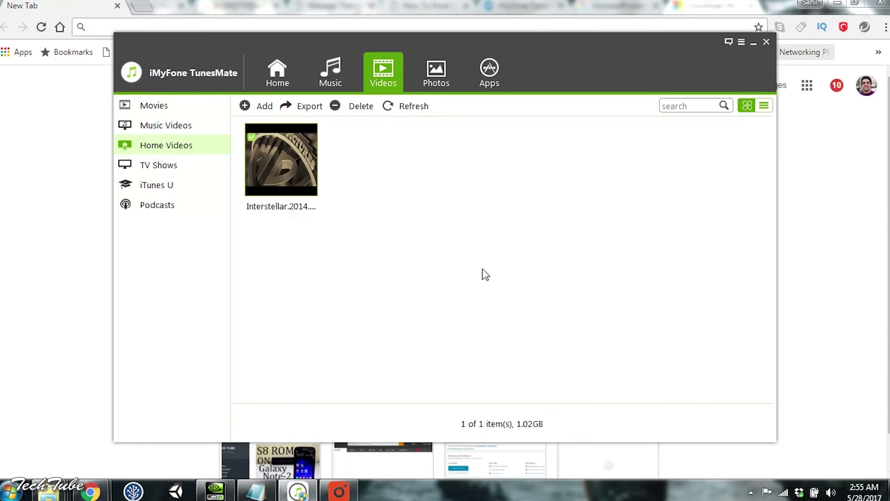
Start adding a video file, browsing to the PC's Videos > Sample Videos folder.
click(266, 110)
click(274, 121)
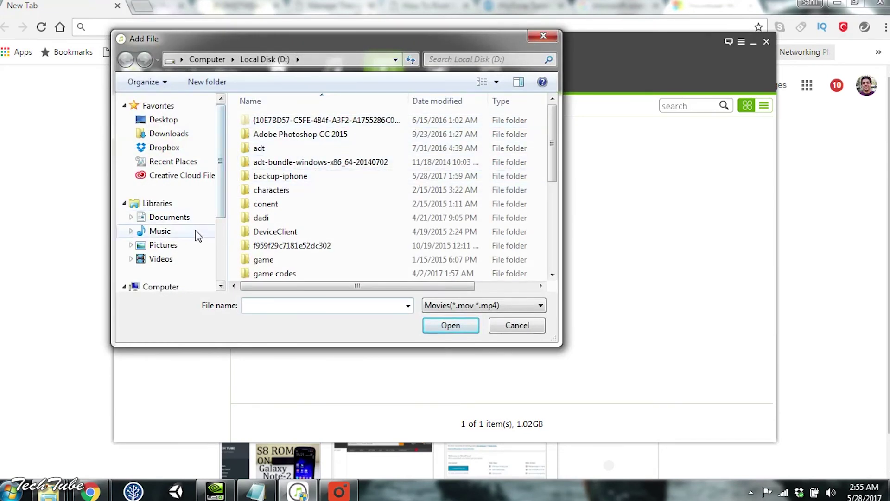
click(189, 259)
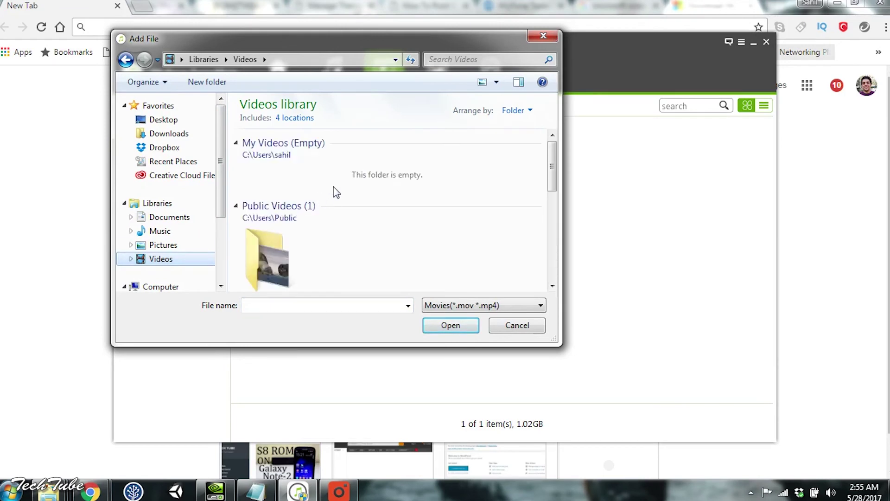
double_click(286, 247)
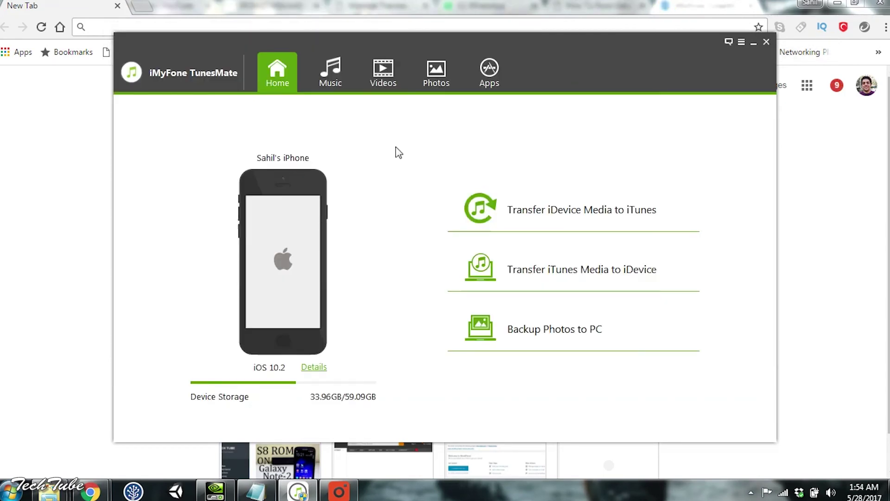
Scan via Transfer iDevice Media to iTunes, finding 407 files: 325 songs and 82 playlists.
click(533, 209)
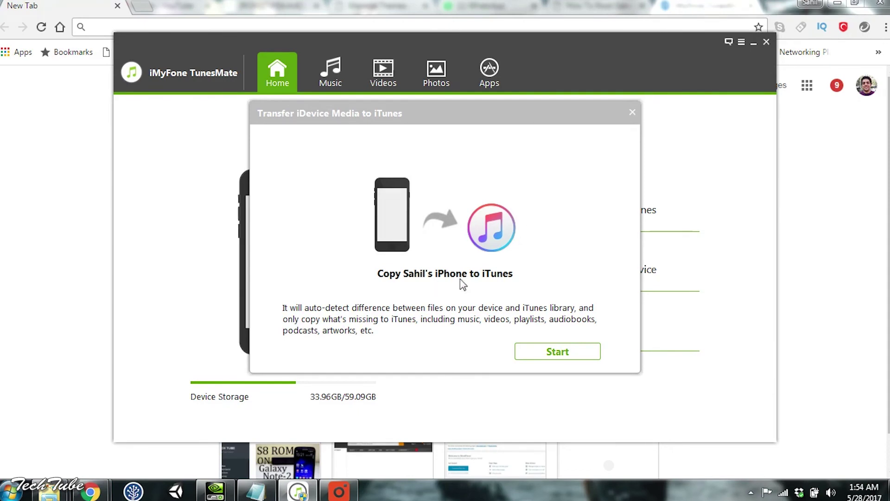
click(550, 351)
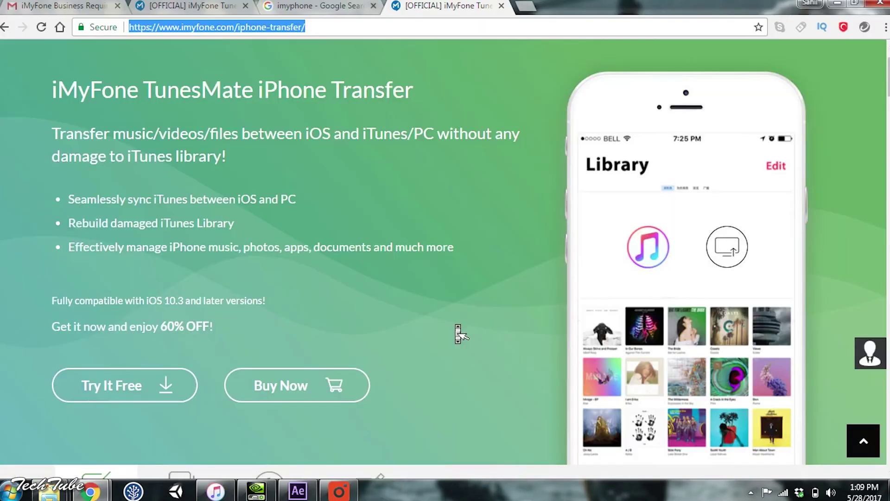
scroll(458, 332, up, 2)
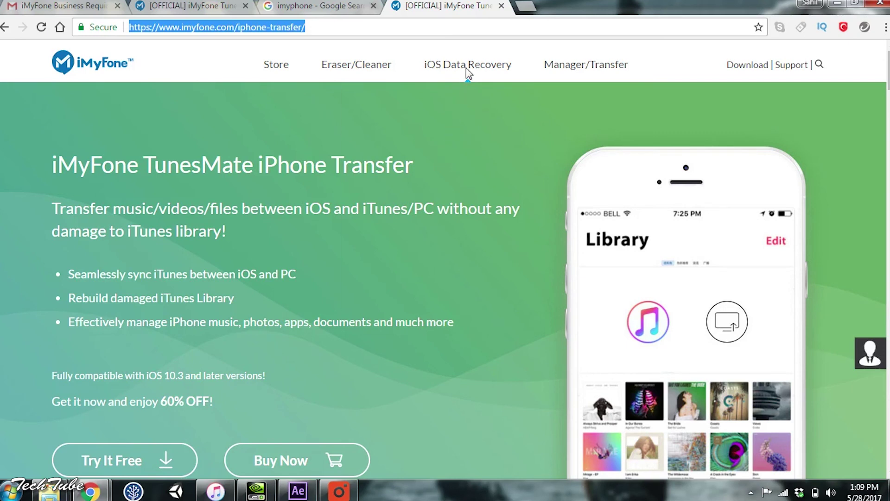
Show the iOS Data Recovery and Eraser/Cleaner product menus on the iMyFone site.
mouse_move(468, 73)
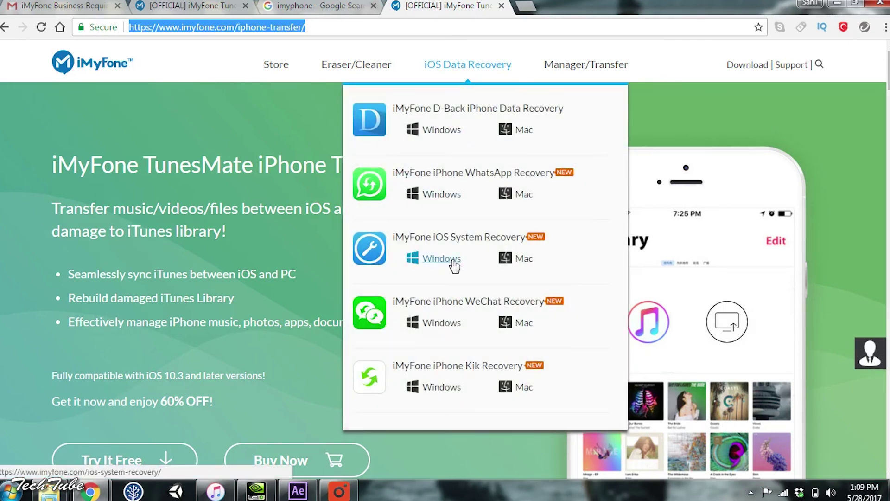
mouse_move(383, 65)
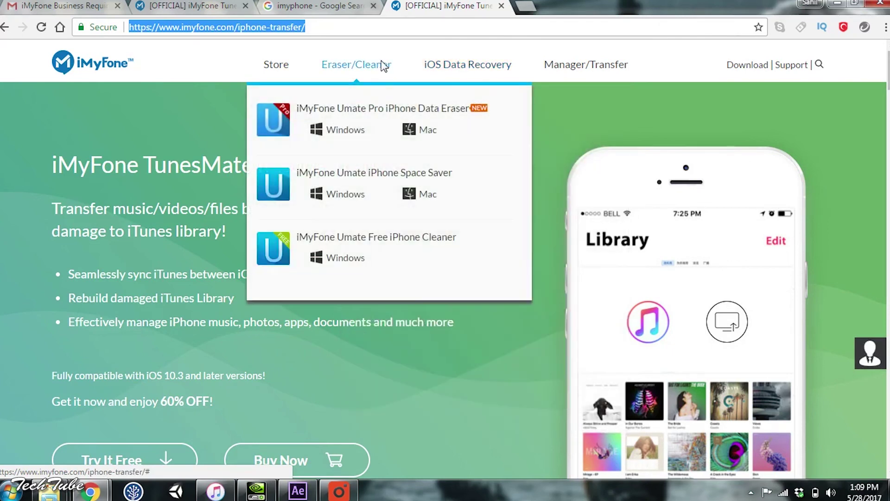